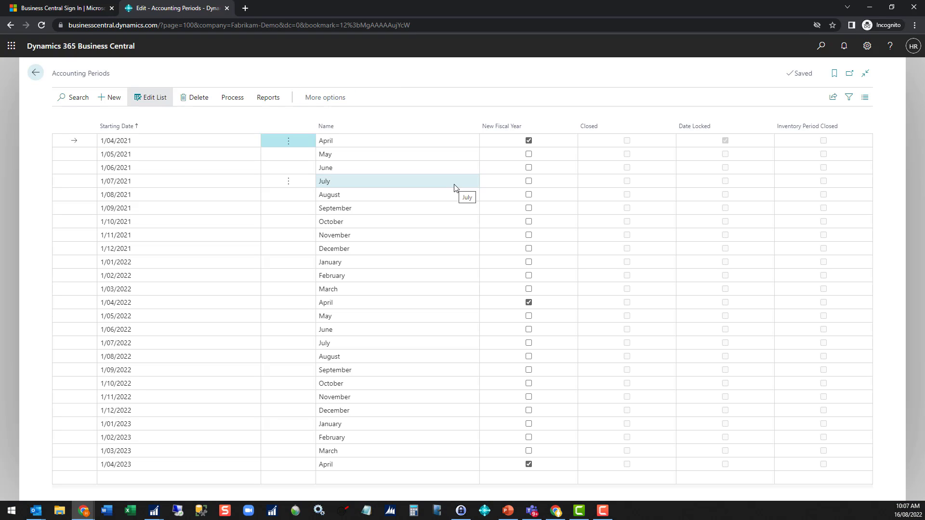
- Close the fiscal year from 01/04/21 to 31/03/22 in the accounting periods and confirm the closure
{"action": "left_click", "coordinate": [230, 97]}
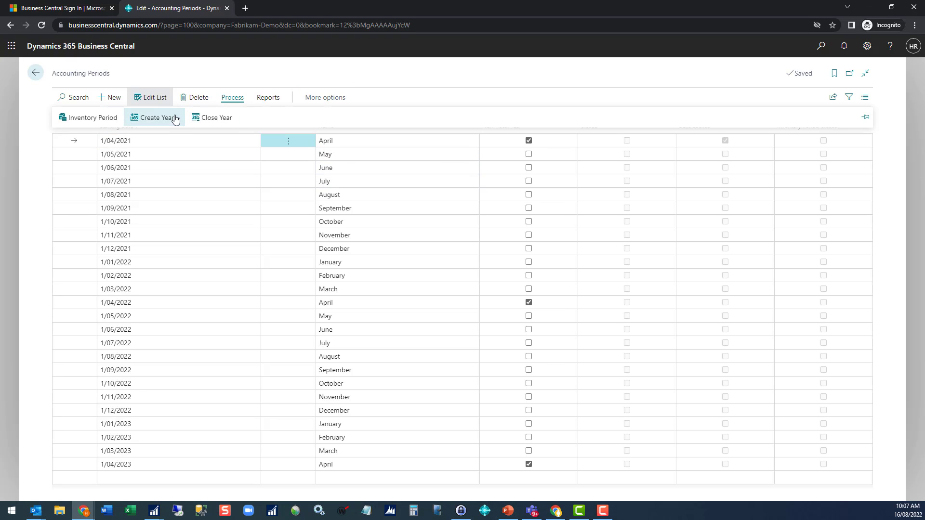
{"action": "left_click", "coordinate": [203, 119]}
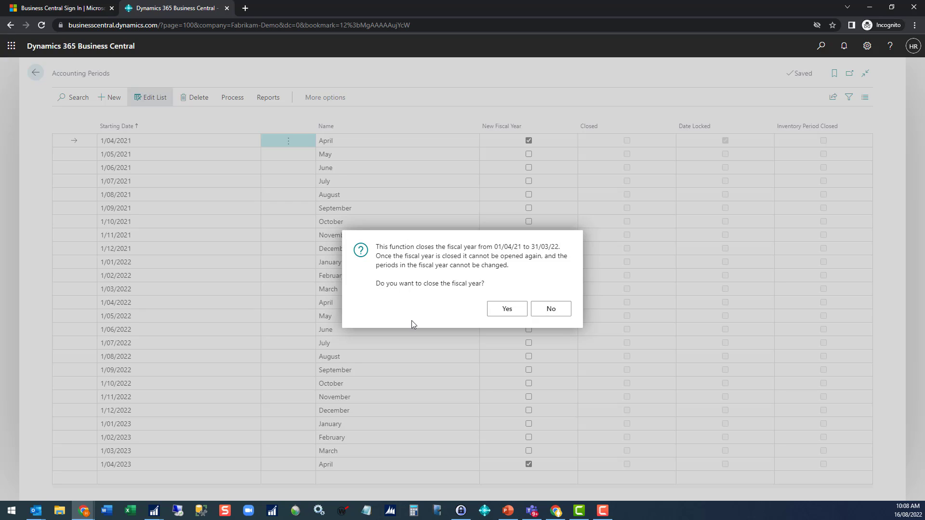
{"action": "left_click", "coordinate": [508, 311]}
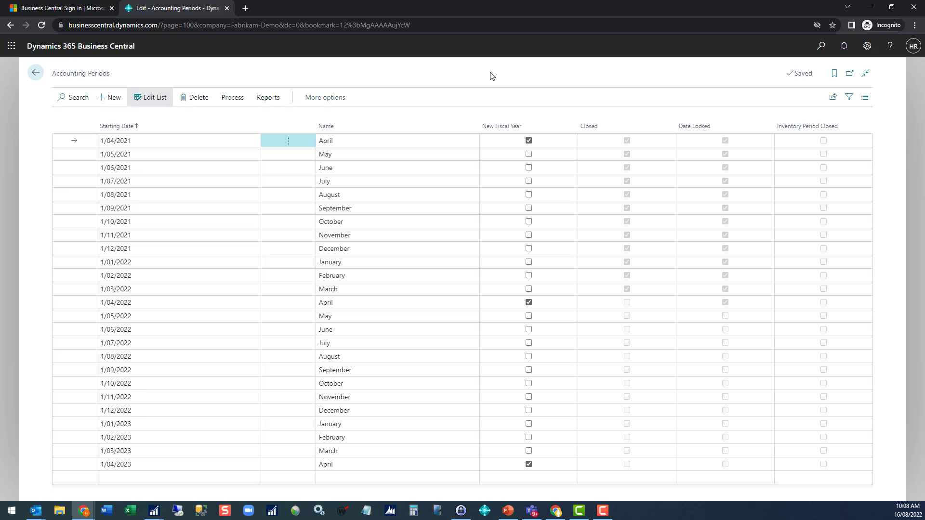
- Leave the accounting periods, search for "close in st" and open the Close Income Statement task
{"action": "left_click", "coordinate": [36, 72]}
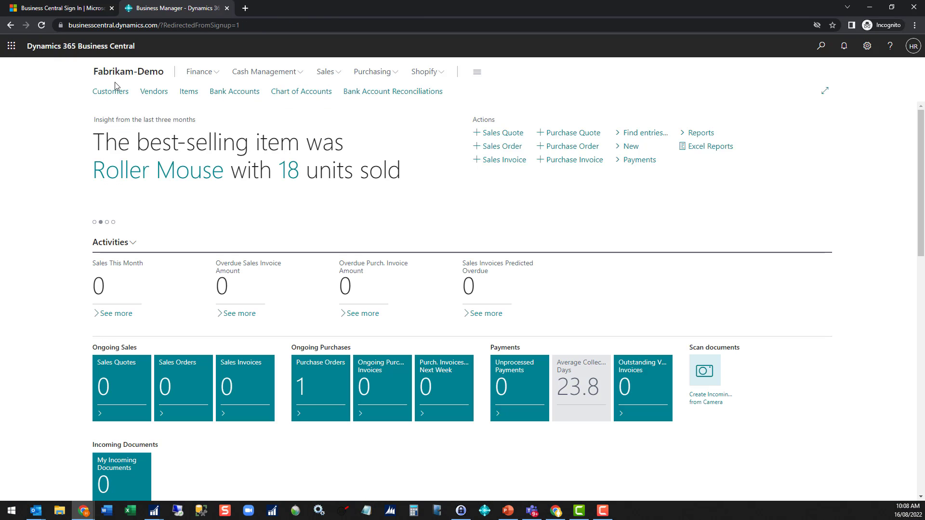
{"action": "left_click", "coordinate": [820, 46]}
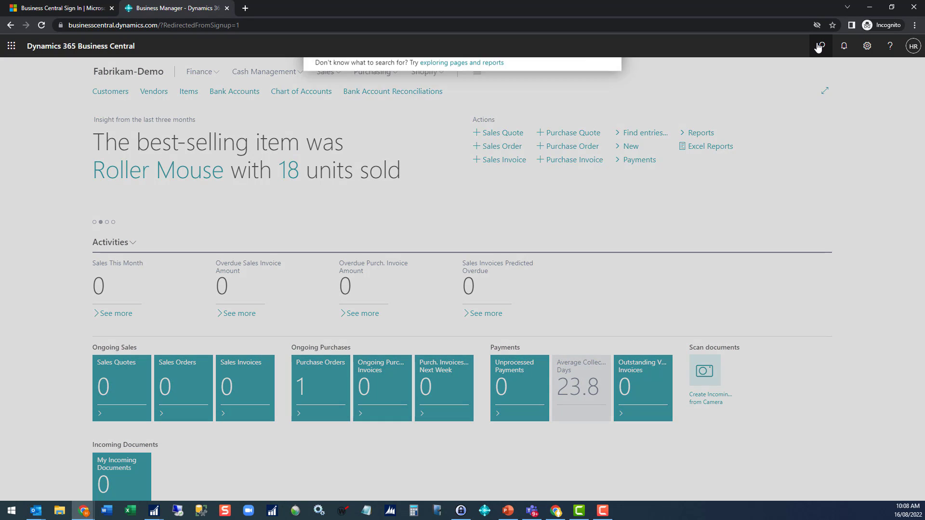
{"action": "type", "text": "close in"}
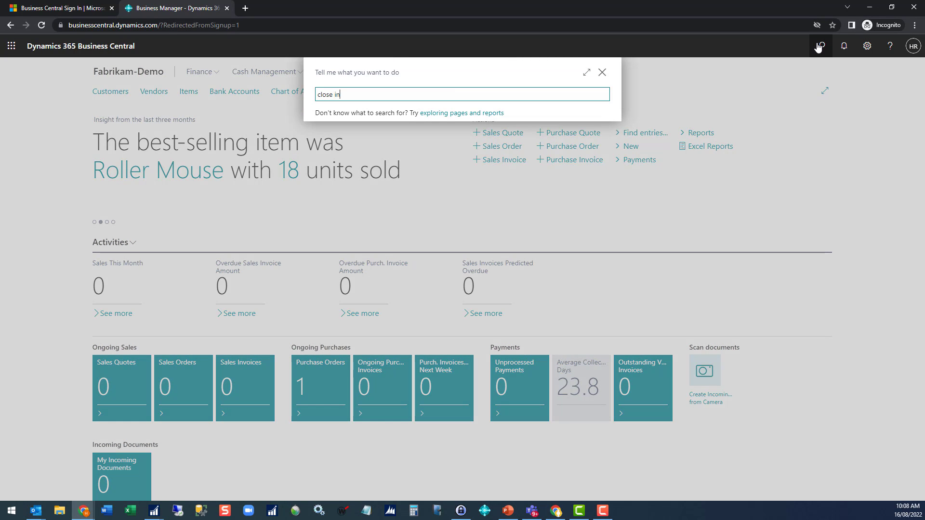
{"action": "type", "text": " st"}
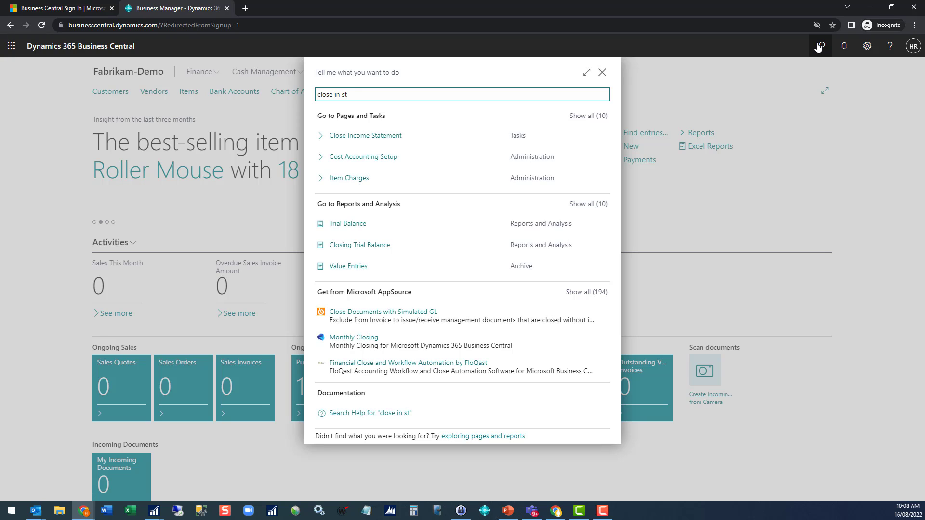
{"action": "left_click", "coordinate": [351, 138]}
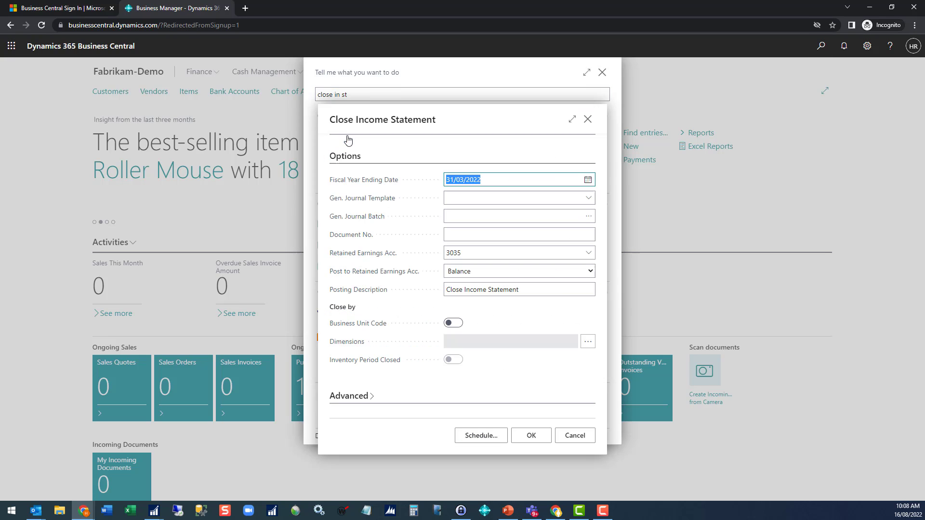
- Assign the GENERAL journal template and the GENERAL journal batch for the fiscal year ending 31/03/2022
{"action": "left_click", "coordinate": [515, 177]}
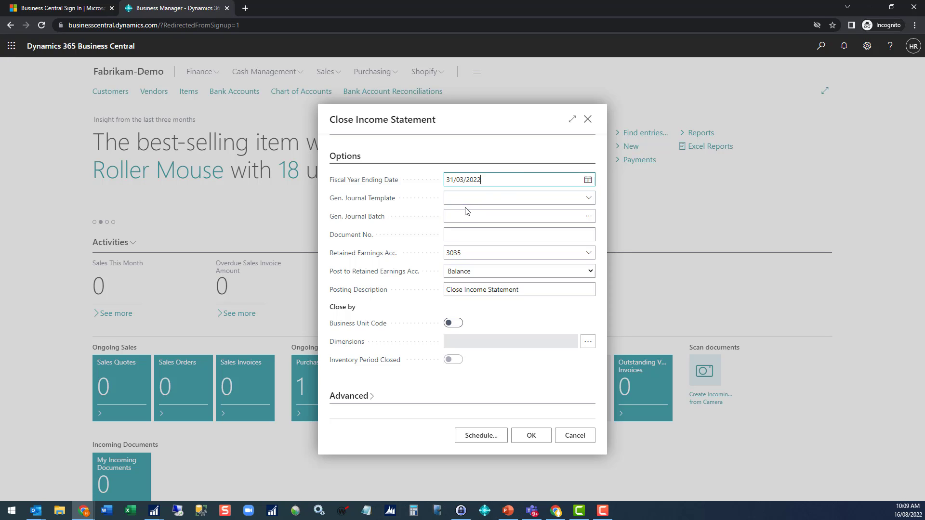
{"action": "left_click", "coordinate": [584, 199]}
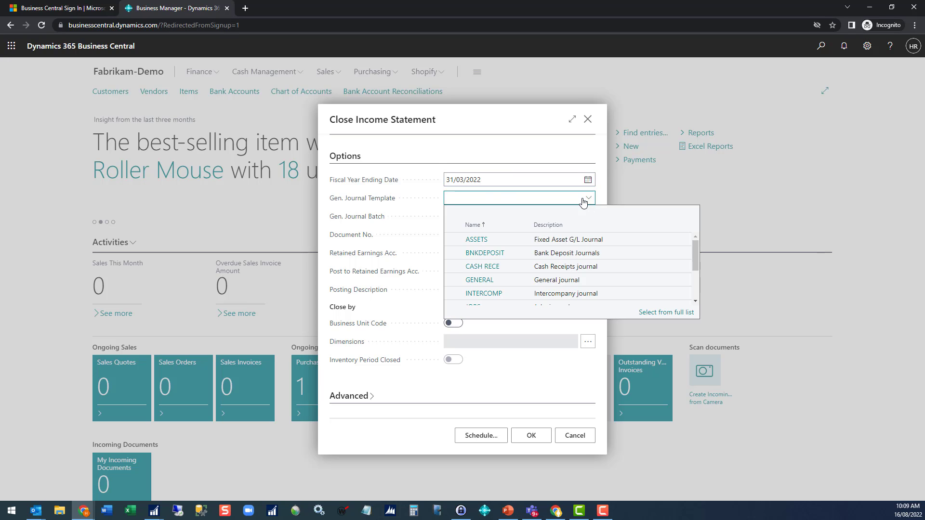
{"action": "left_click", "coordinate": [543, 280]}
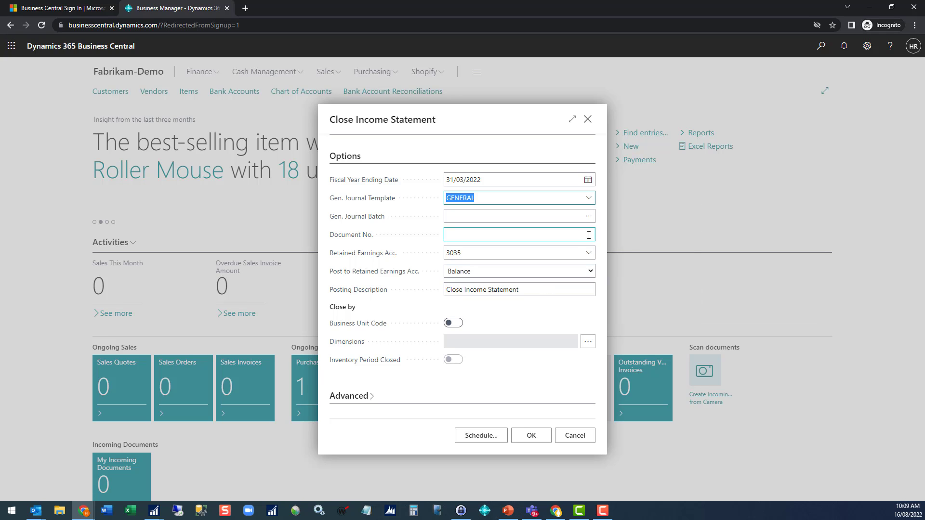
{"action": "left_click", "coordinate": [589, 216]}
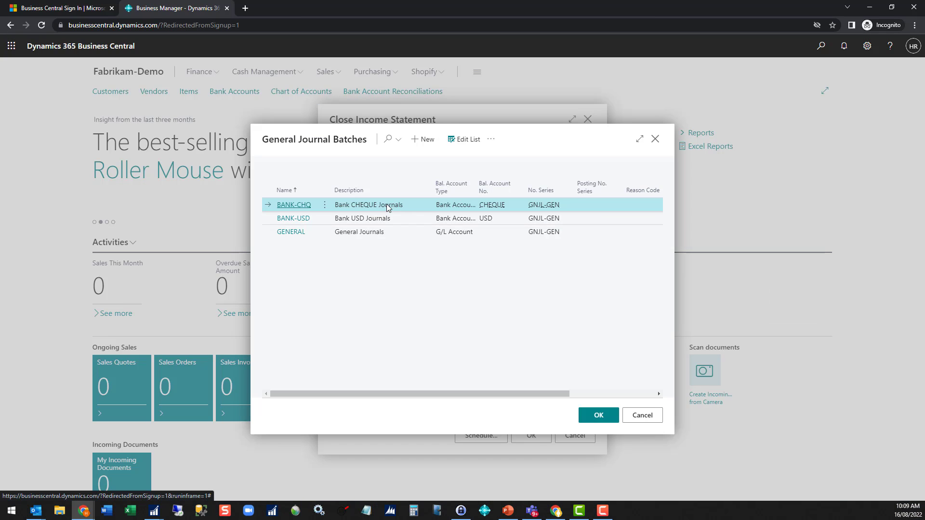
{"action": "left_click", "coordinate": [340, 232]}
{"action": "left_click", "coordinate": [595, 417]}
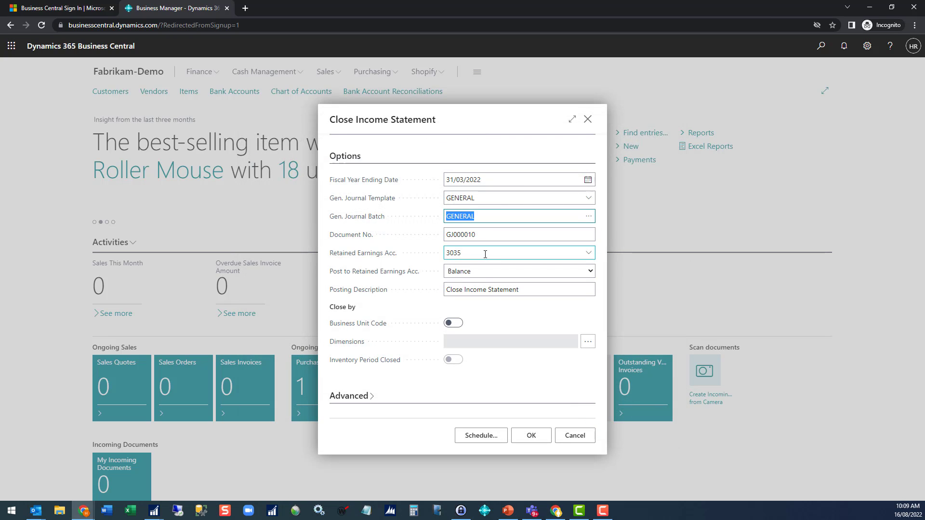
- Set the retained earnings account to 3030 Retained Earnings, with posting to it by Balance
{"action": "left_click", "coordinate": [588, 253]}
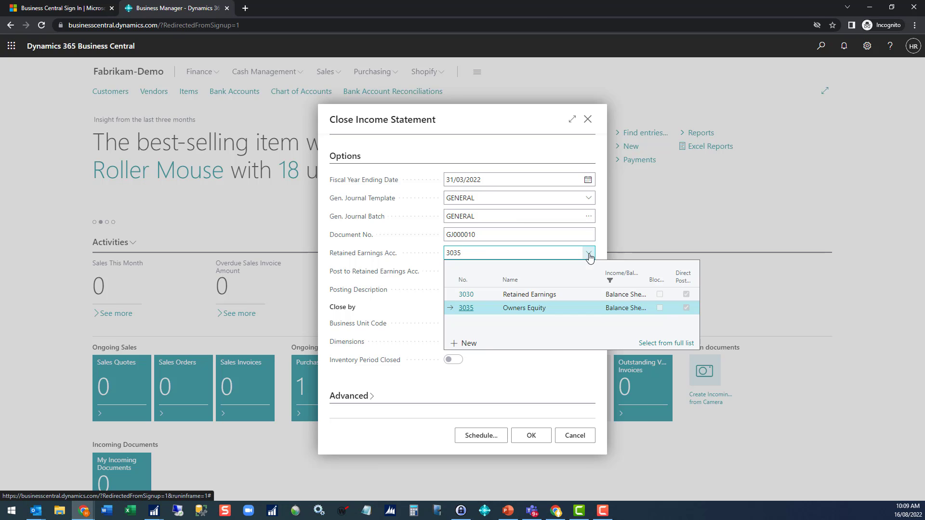
{"action": "left_click", "coordinate": [529, 294]}
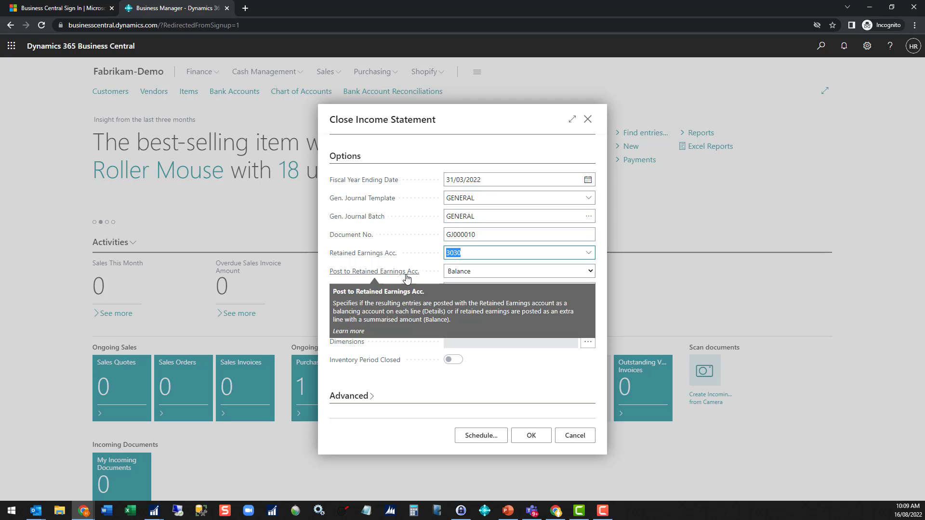
{"action": "mouse_move", "coordinate": [406, 277]}
{"action": "left_click", "coordinate": [590, 271]}
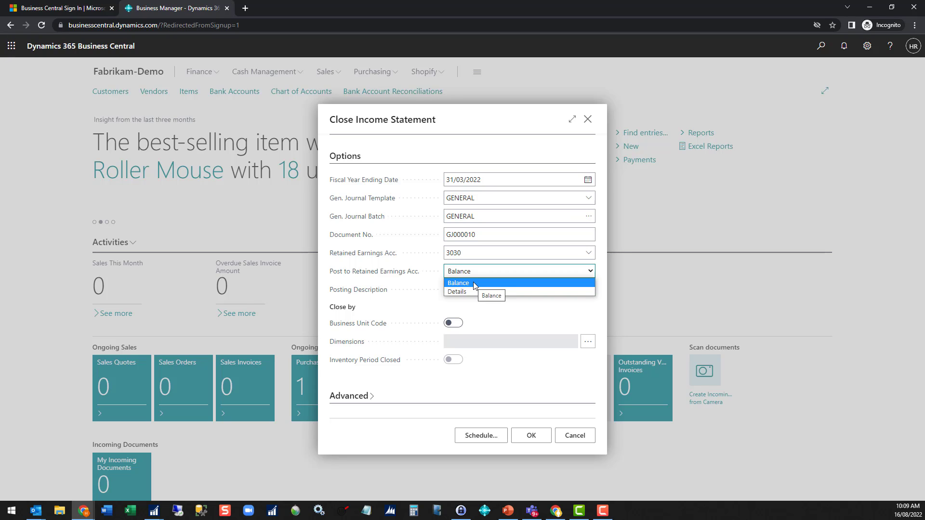
{"action": "left_click", "coordinate": [496, 275]}
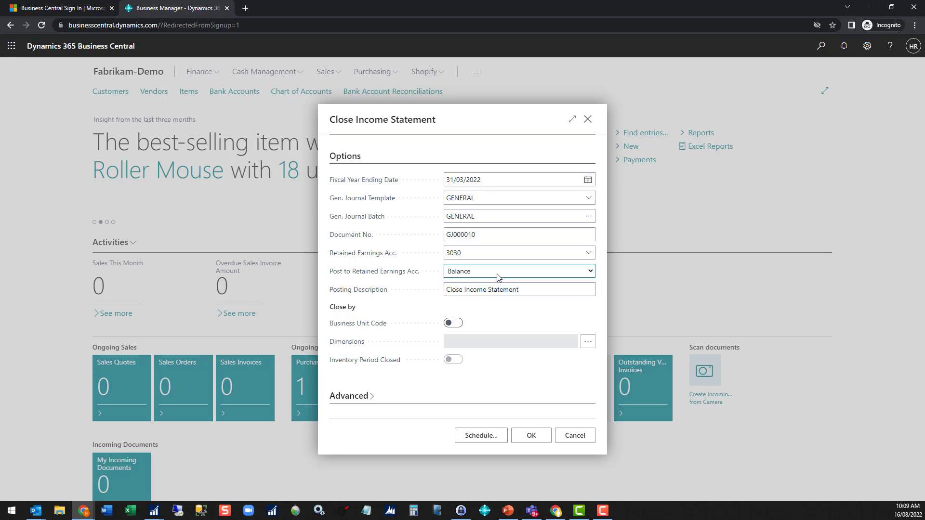
- Change the posting description to "Close Income Statement 2022"
{"action": "left_click", "coordinate": [480, 293]}
{"action": "triple_click", "coordinate": [537, 289]}
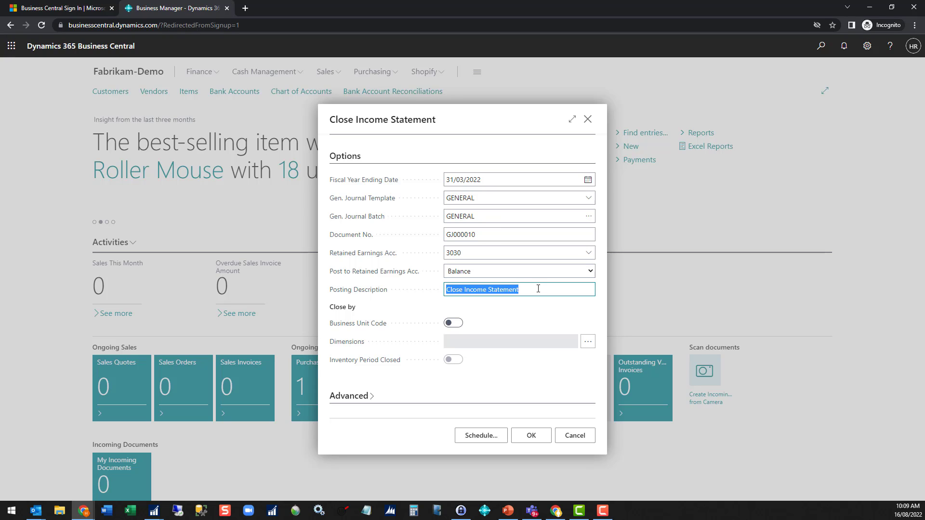
{"action": "left_click", "coordinate": [525, 291]}
{"action": "type", "text": "2022"}
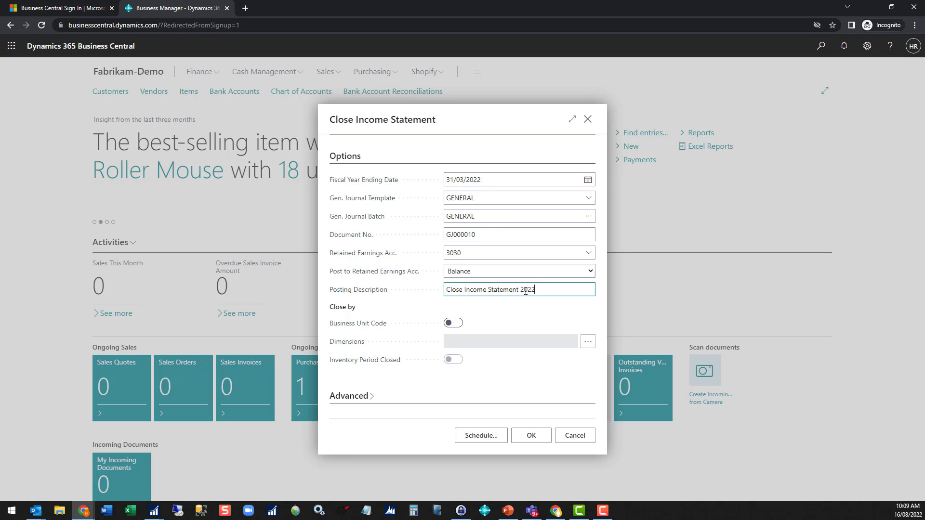
{"action": "key", "text": "Tab"}
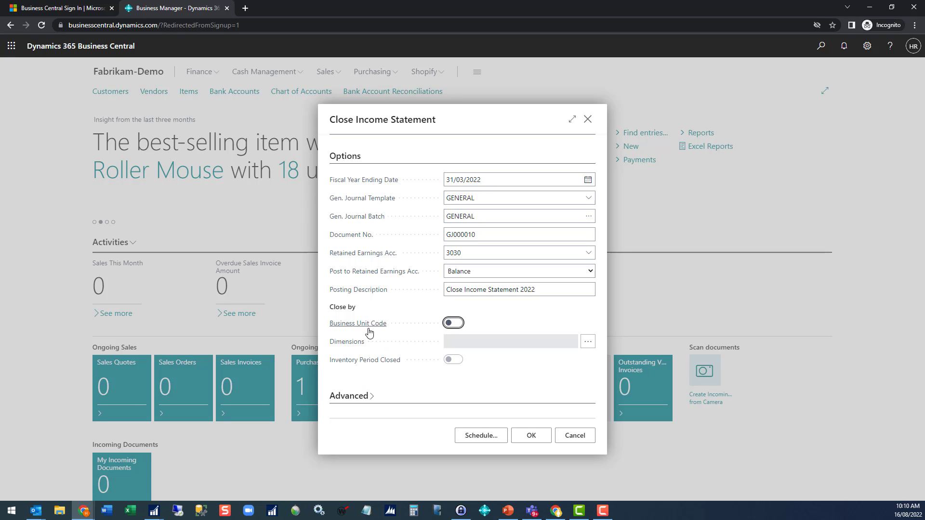
- Select DEPT as the dimension to close by, and run the task to create the closing journal lines
{"action": "mouse_move", "coordinate": [369, 332]}
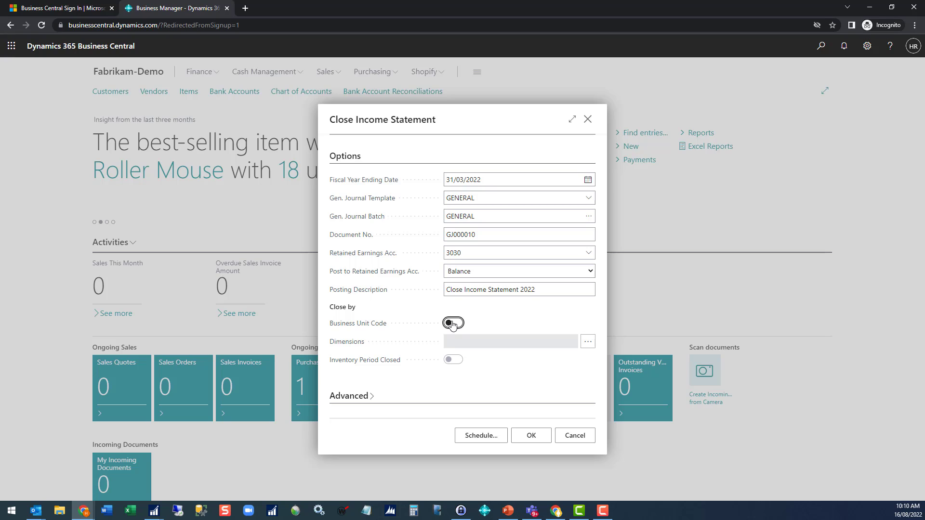
{"action": "left_click", "coordinate": [586, 346]}
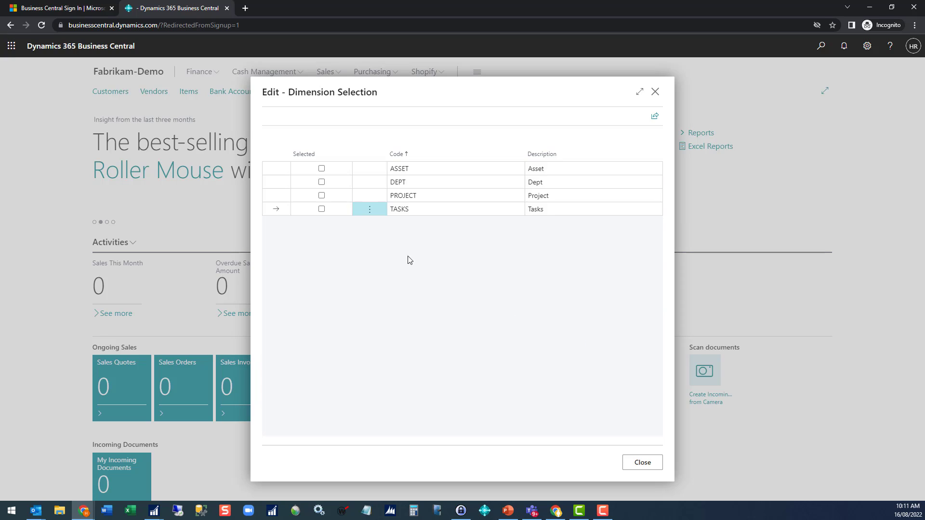
{"action": "left_click", "coordinate": [321, 183]}
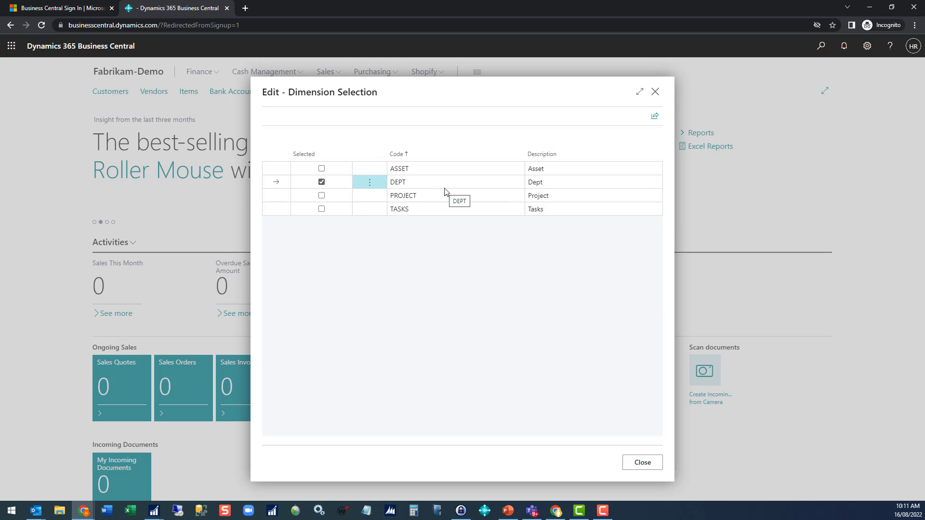
{"action": "left_click", "coordinate": [653, 462]}
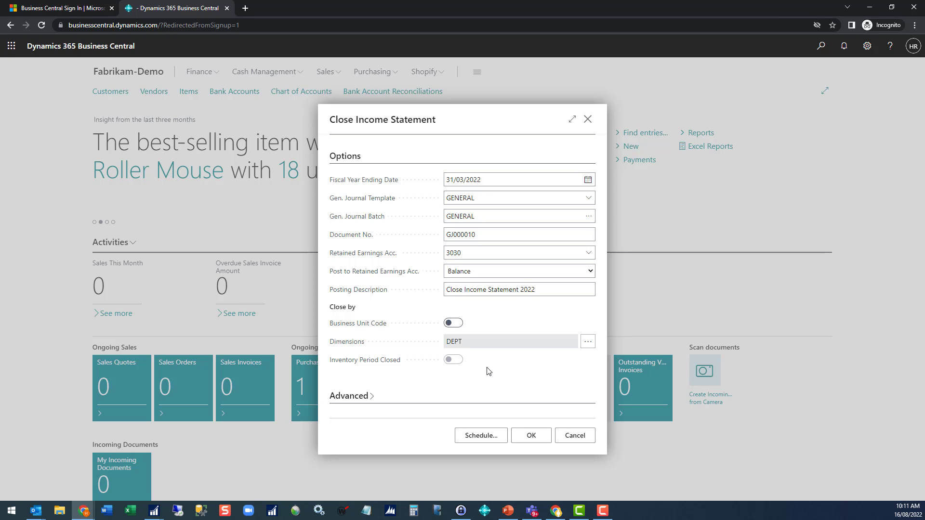
{"action": "left_click", "coordinate": [531, 435]}
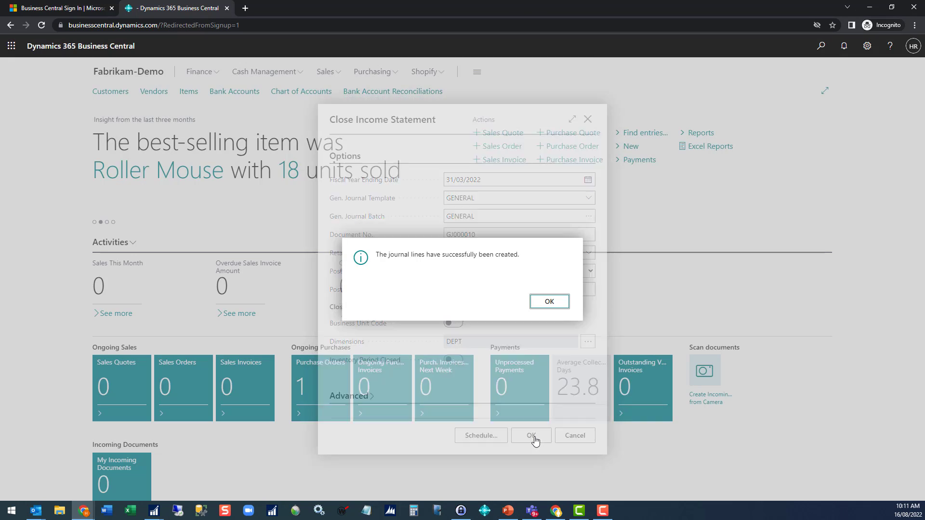
{"action": "left_click", "coordinate": [549, 301]}
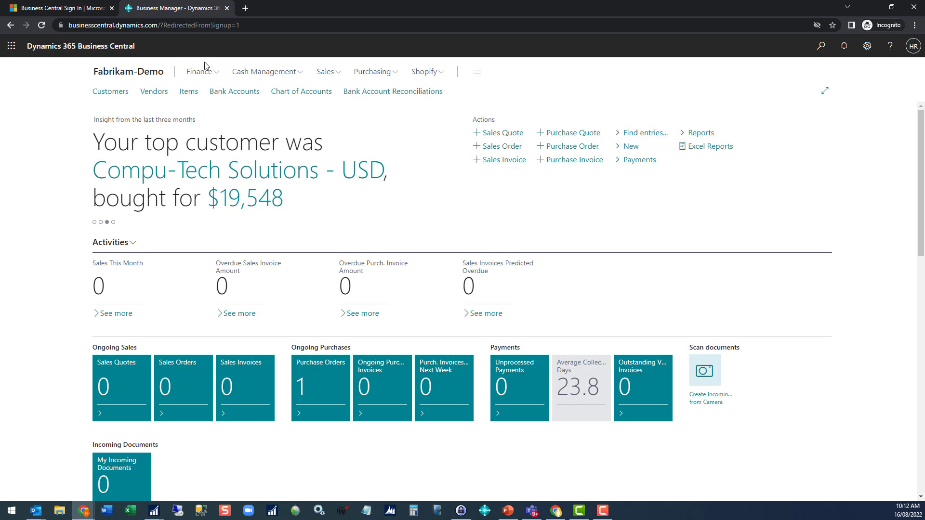
- Open the GENERAL batch of the general journals and review its closing lines and amounts down to the Retained Earnings line
{"action": "left_click", "coordinate": [212, 76]}
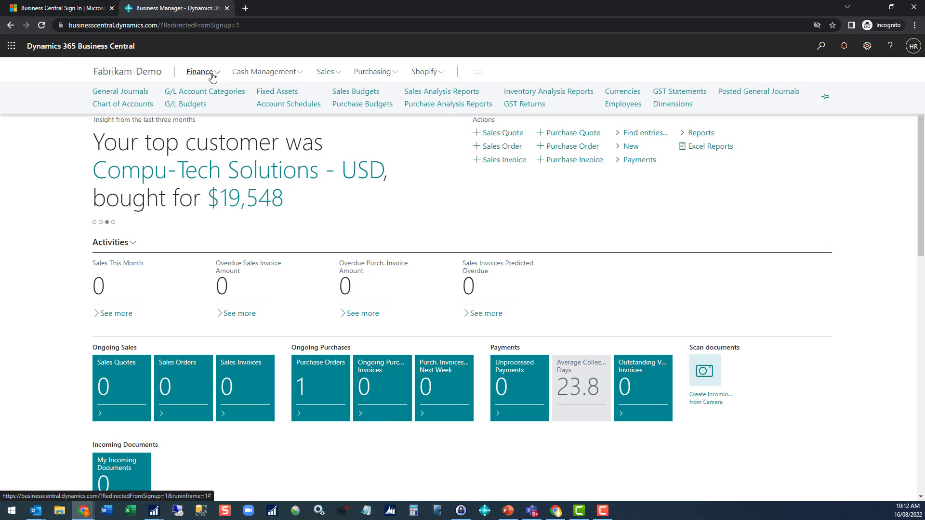
{"action": "left_click", "coordinate": [135, 93]}
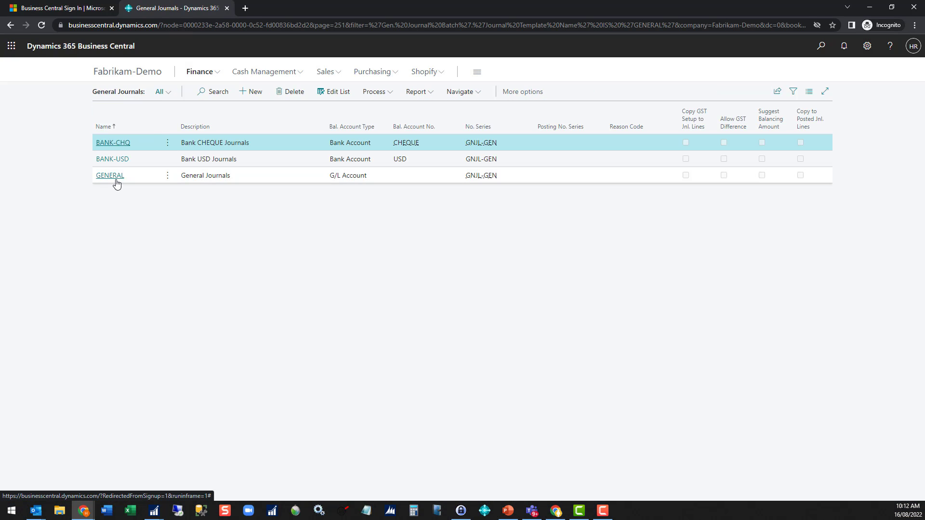
{"action": "left_click", "coordinate": [112, 177]}
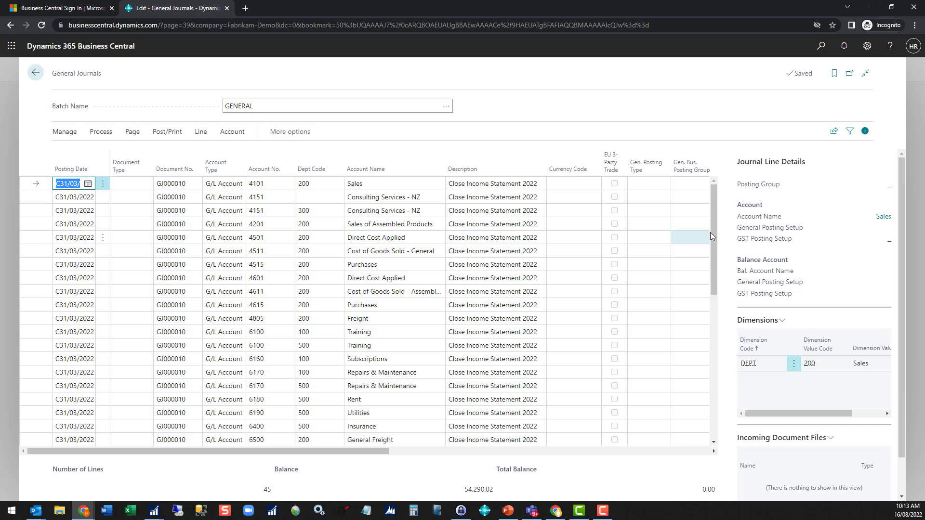
{"action": "left_click_drag", "start_coordinate": [715, 263], "coordinate": [715, 407]}
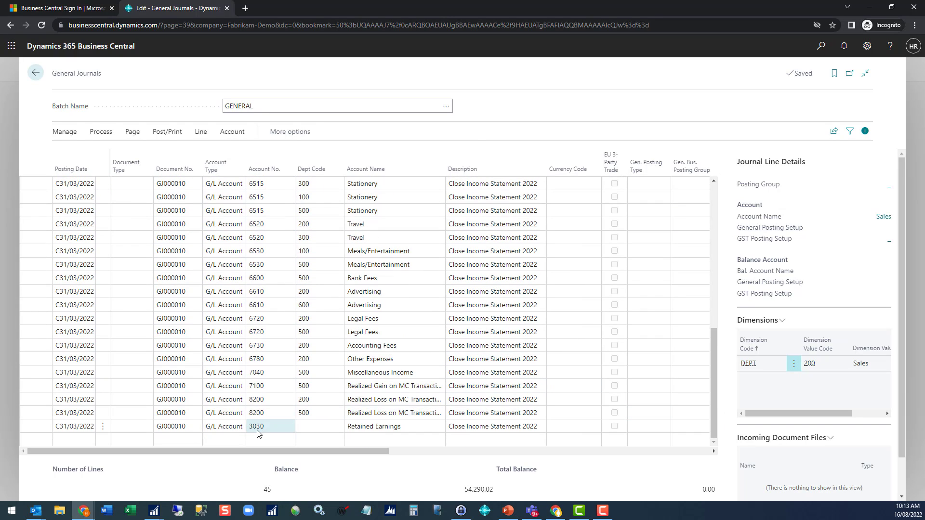
{"action": "left_click_drag", "start_coordinate": [285, 457], "coordinate": [495, 472]}
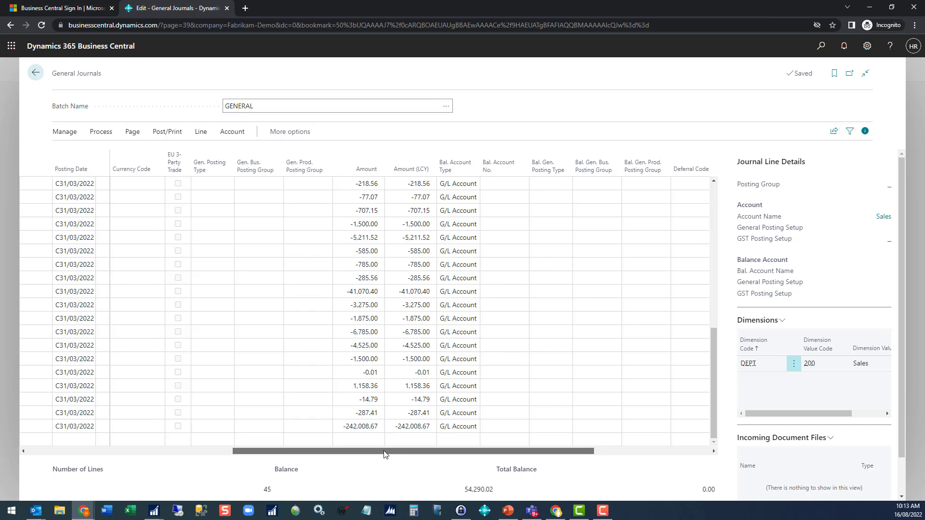
{"action": "left_click_drag", "start_coordinate": [383, 452], "coordinate": [178, 453]}
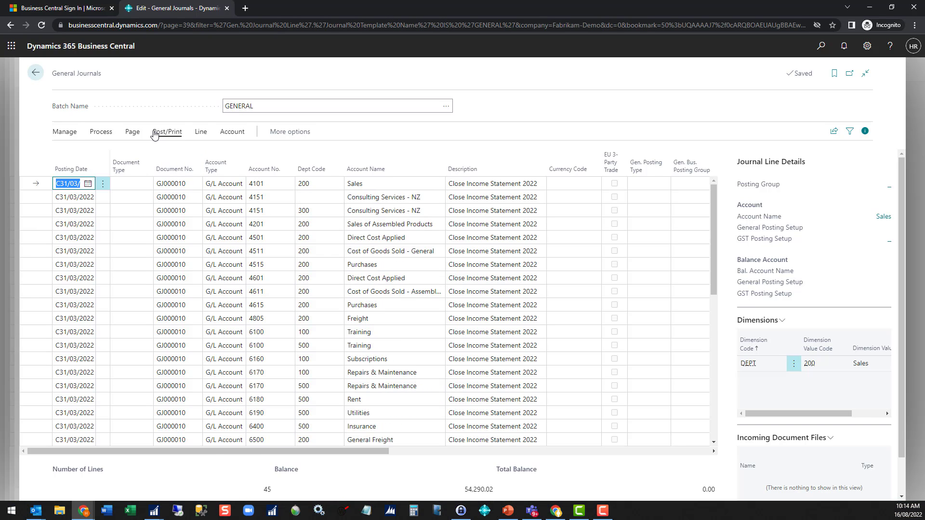
- Try to post the journal lines in the GENERAL batch, and open the record related to the first dimension error
{"action": "left_click", "coordinate": [155, 133]}
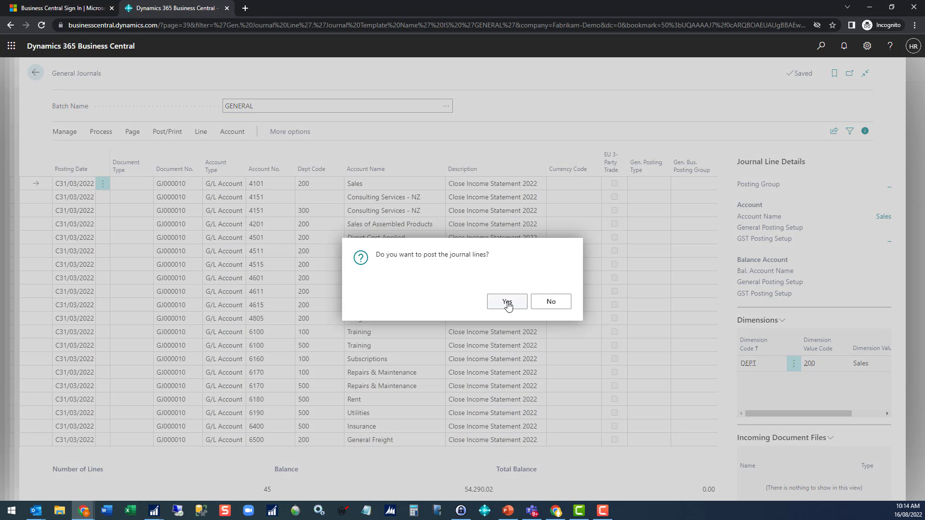
{"action": "left_click", "coordinate": [507, 305]}
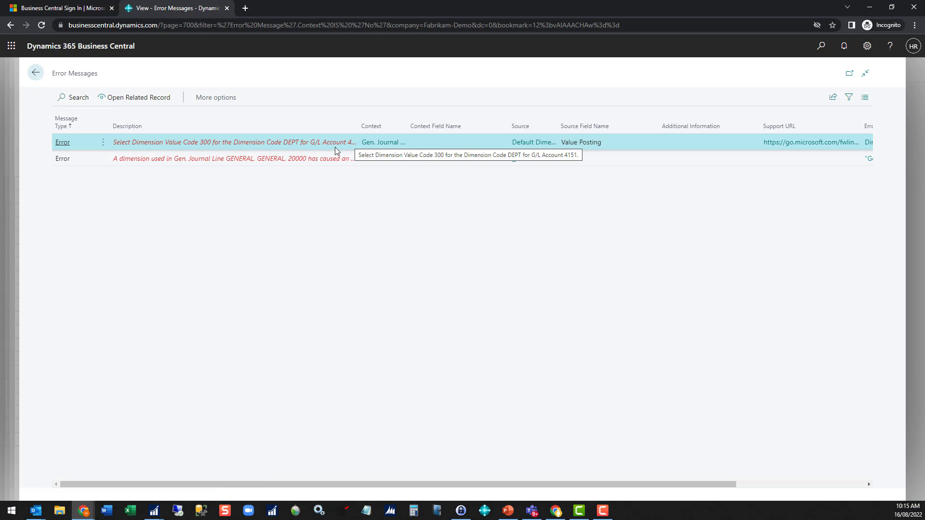
{"action": "left_click", "coordinate": [139, 98]}
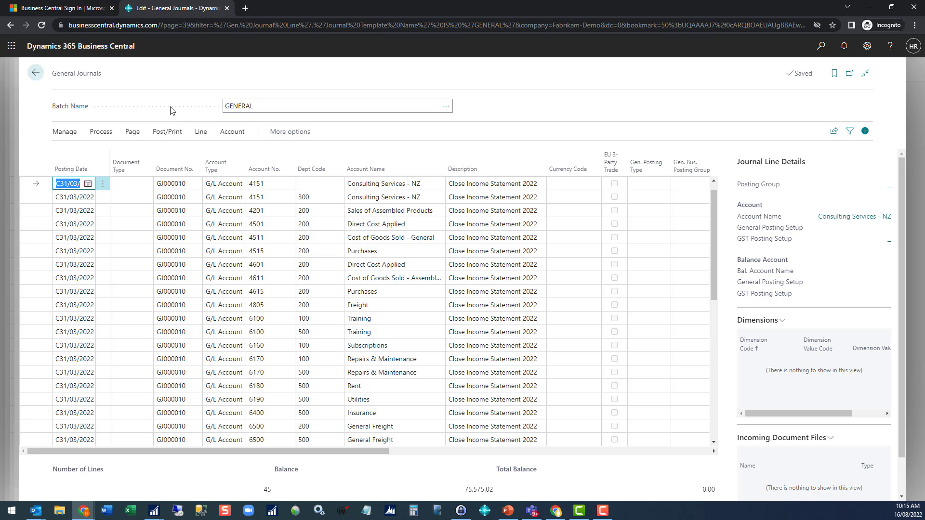
- Set the Dept Code of the first Consulting Services - NZ line (account 4151) to 300 Consulting
{"action": "left_click", "coordinate": [327, 185]}
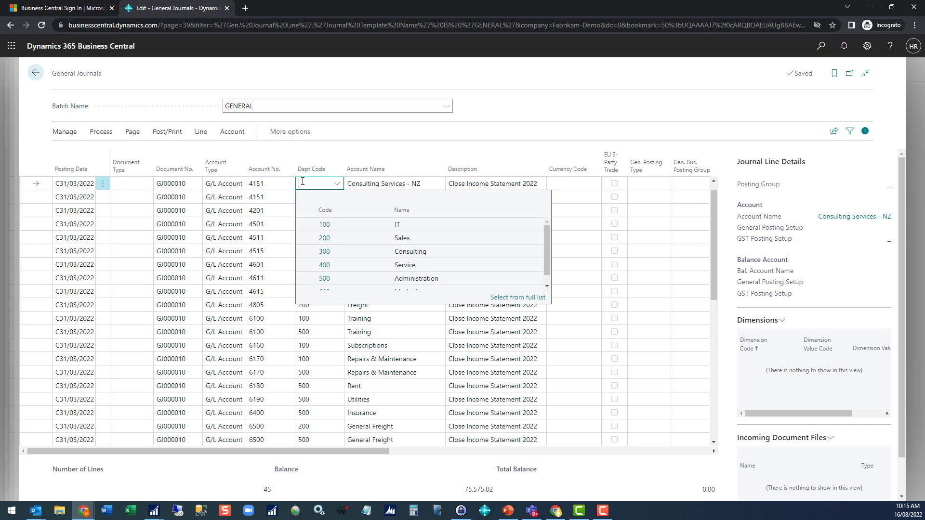
{"action": "left_click", "coordinate": [339, 250]}
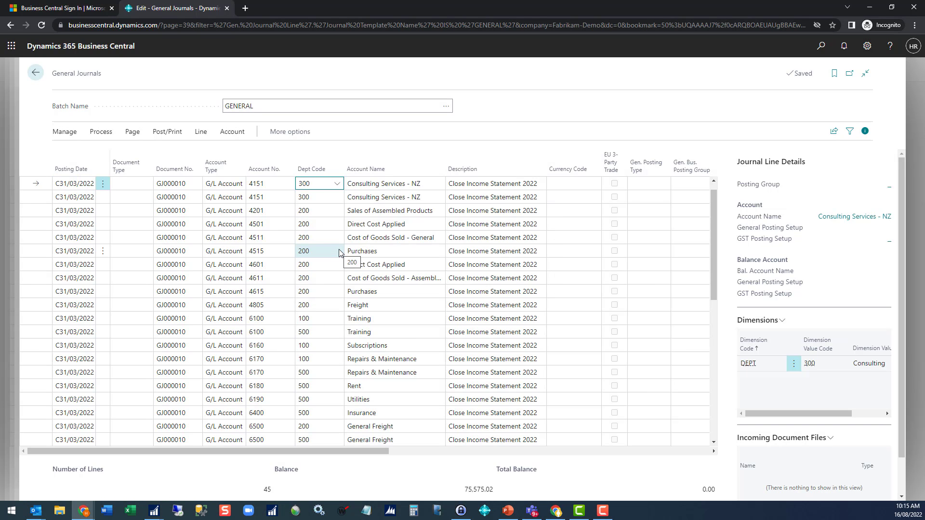
{"action": "key", "text": "Tab"}
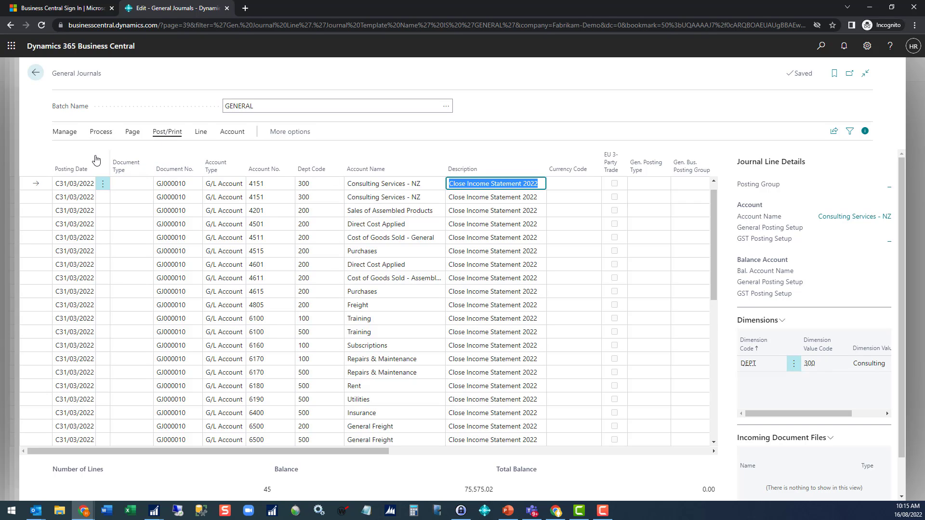
- Post the closing journal lines in the GENERAL batch, confirming the posting and closing the completion message
{"action": "left_click", "coordinate": [165, 133]}
{"action": "key", "text": "F9"}
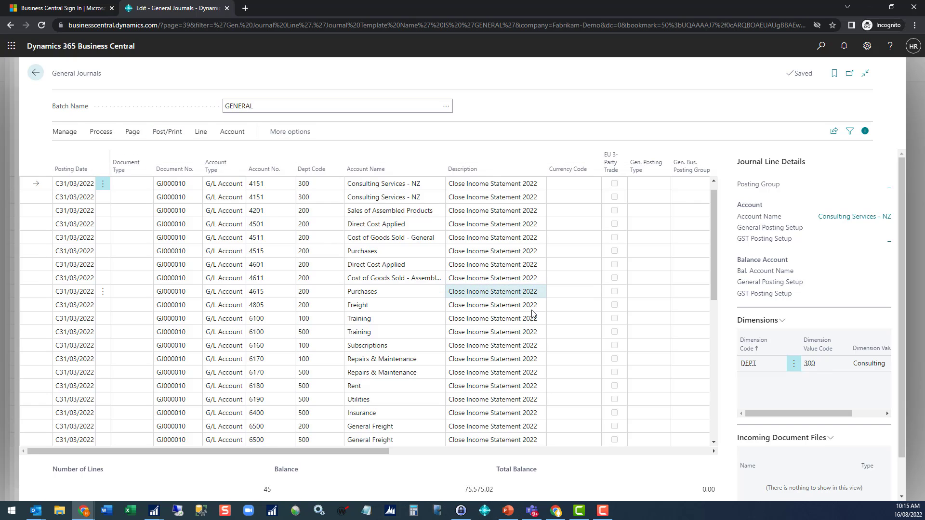
{"action": "left_click", "coordinate": [515, 305]}
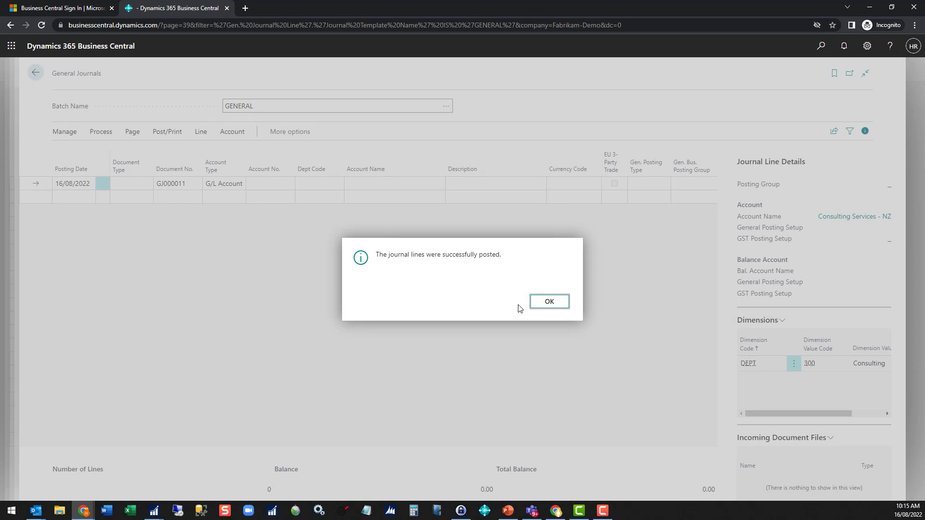
{"action": "left_click", "coordinate": [550, 302]}
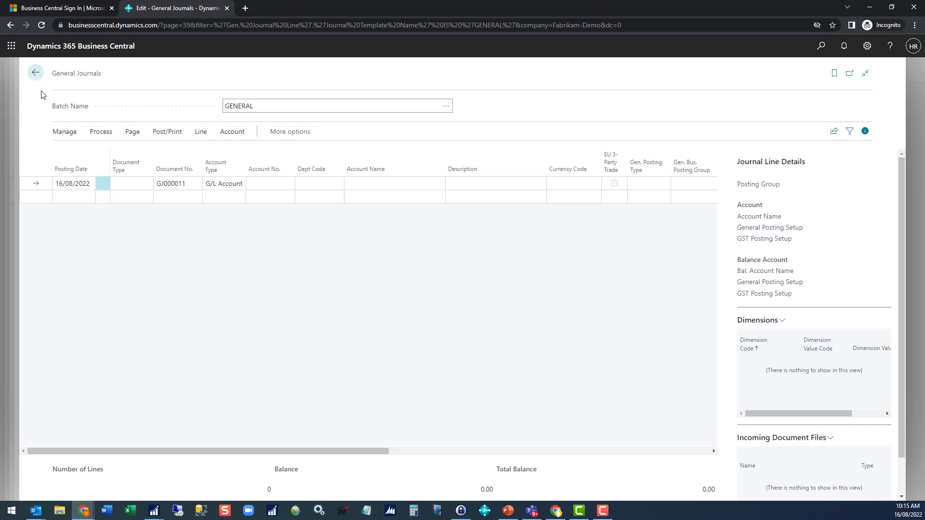